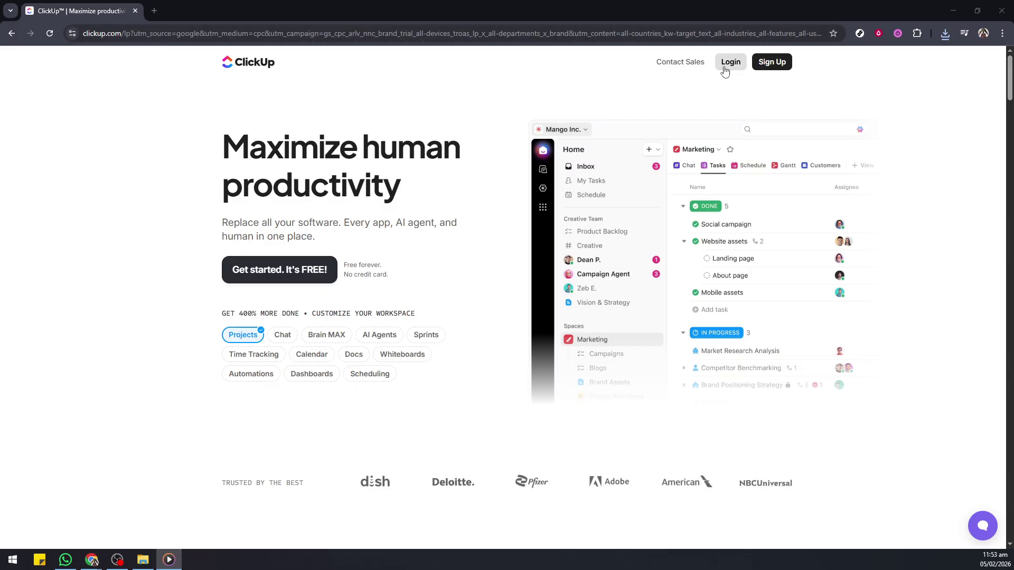
- Log in to ClickUp with the first listed Google account
left_click(729, 62)
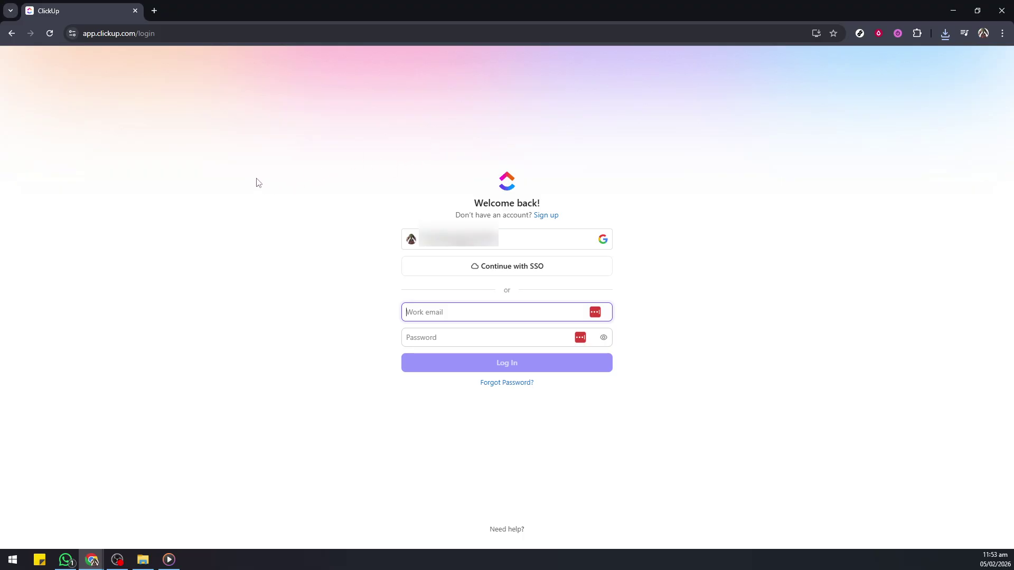
left_click(533, 248)
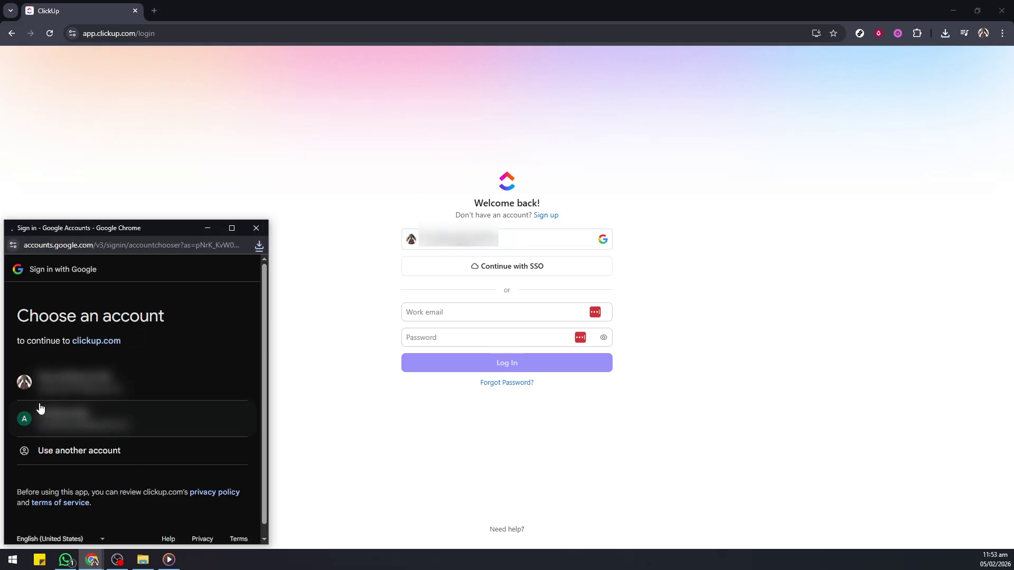
left_click(23, 385)
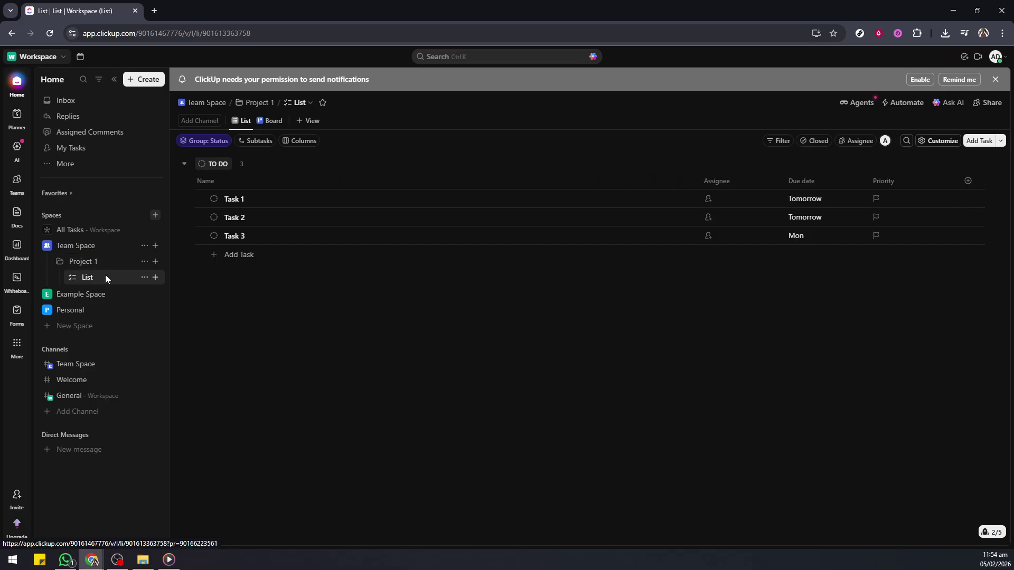
- Search the list templates for "budget" from the List in Project 1 and open the Personal Budget Plan template
left_click(144, 278)
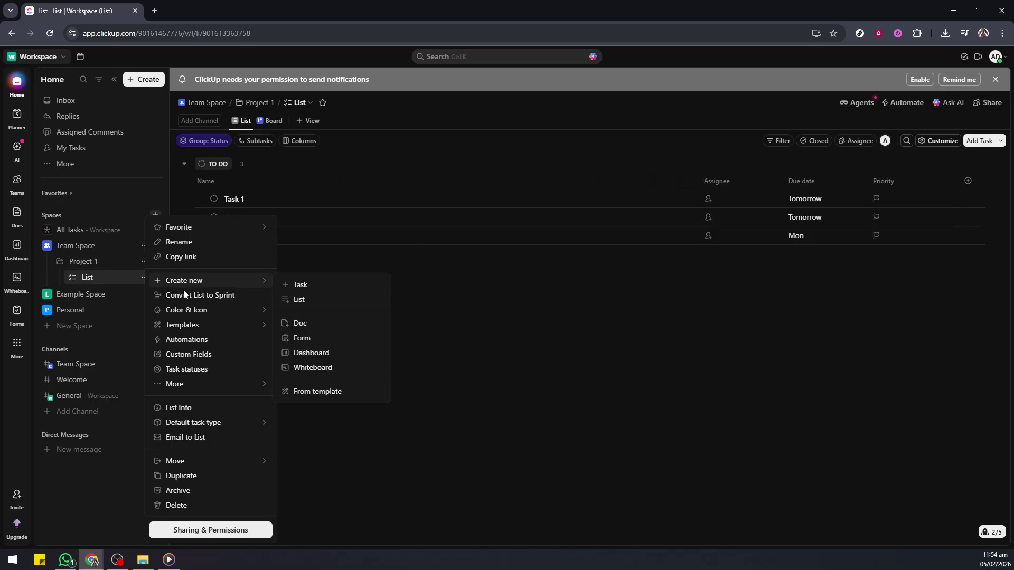
mouse_move(202, 325)
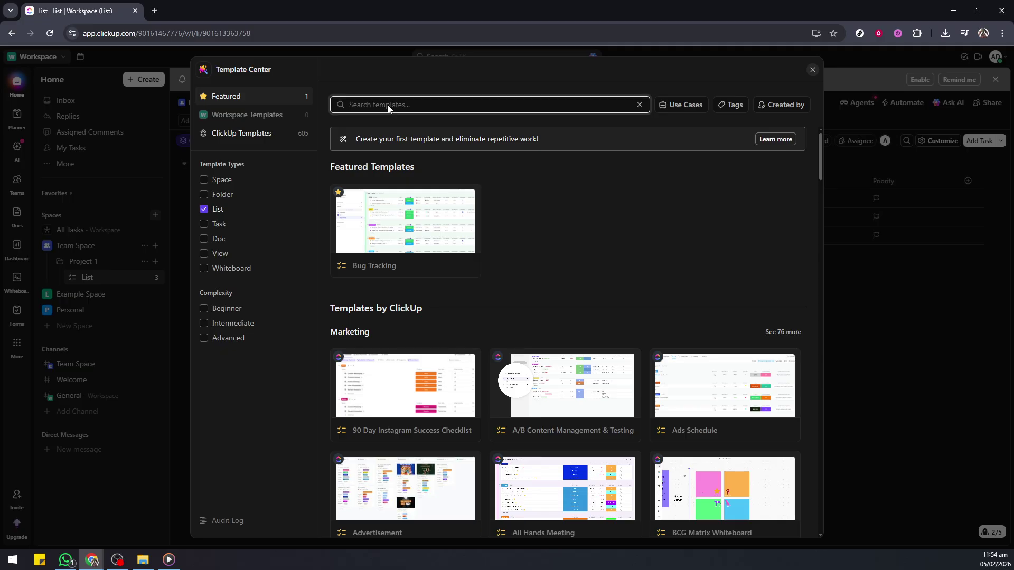
type("budget")
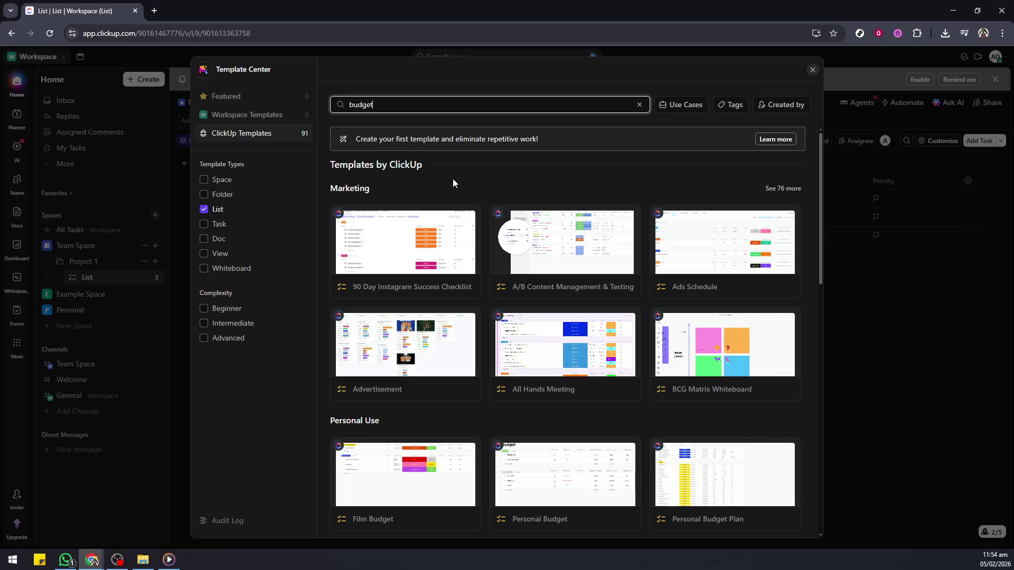
scroll(700, 456, "down", 1)
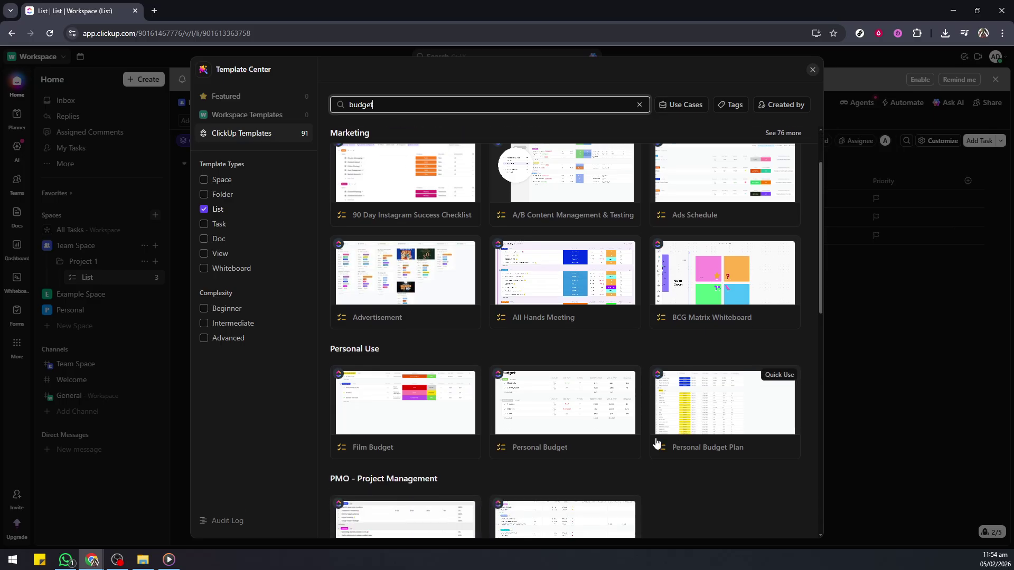
scroll(658, 446, "down", 1)
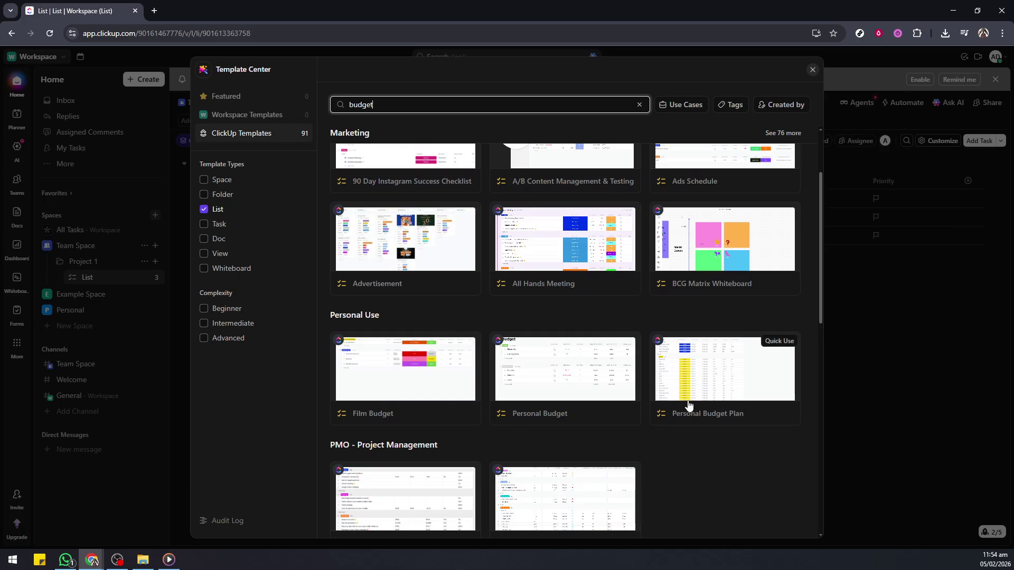
left_click(710, 387)
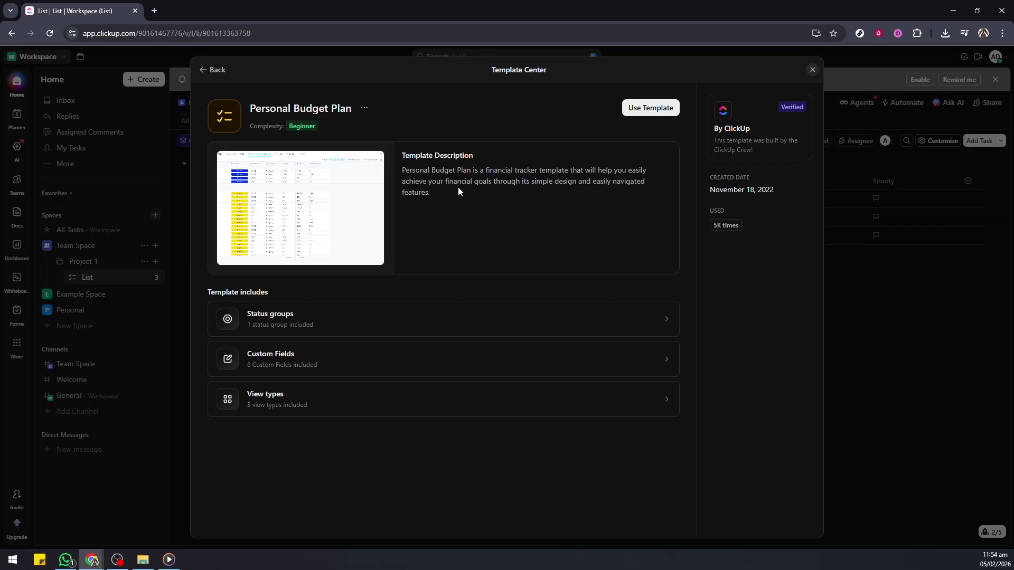
- Create a list from the Personal Budget Plan template in Team Space > Project 1 with the default import options, and open it
left_click(658, 111)
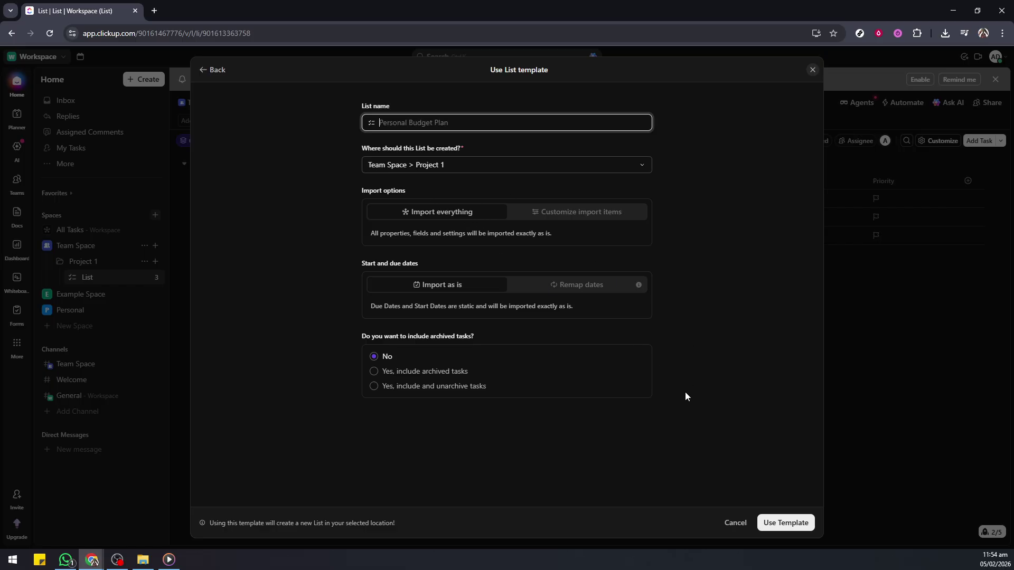
left_click(783, 522)
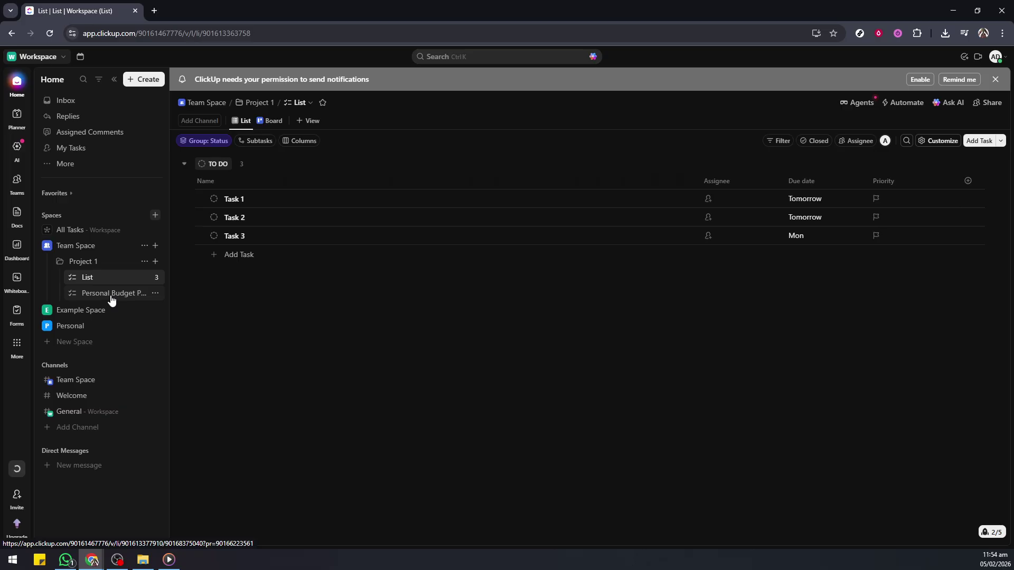
left_click(111, 297)
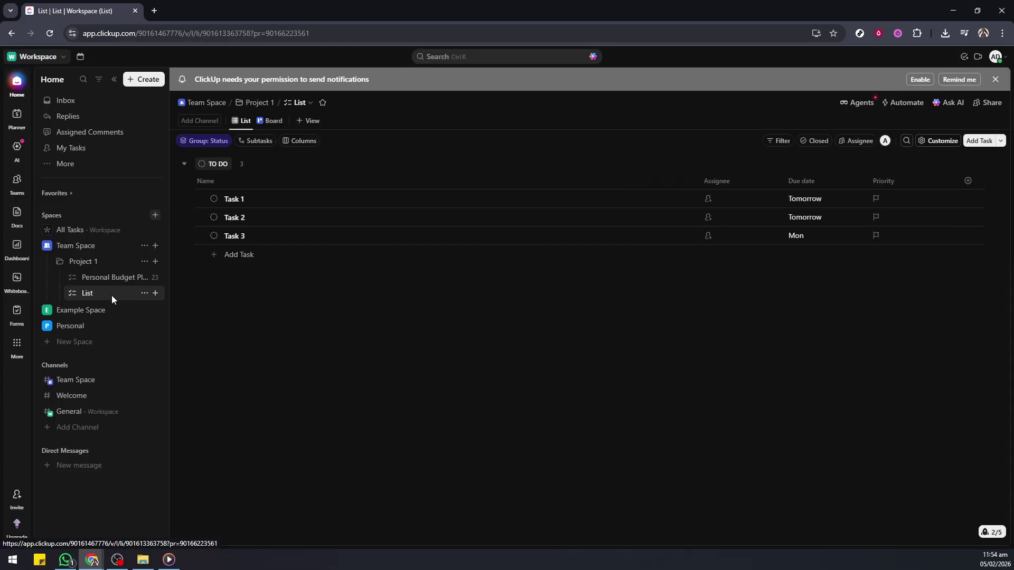
left_click(112, 279)
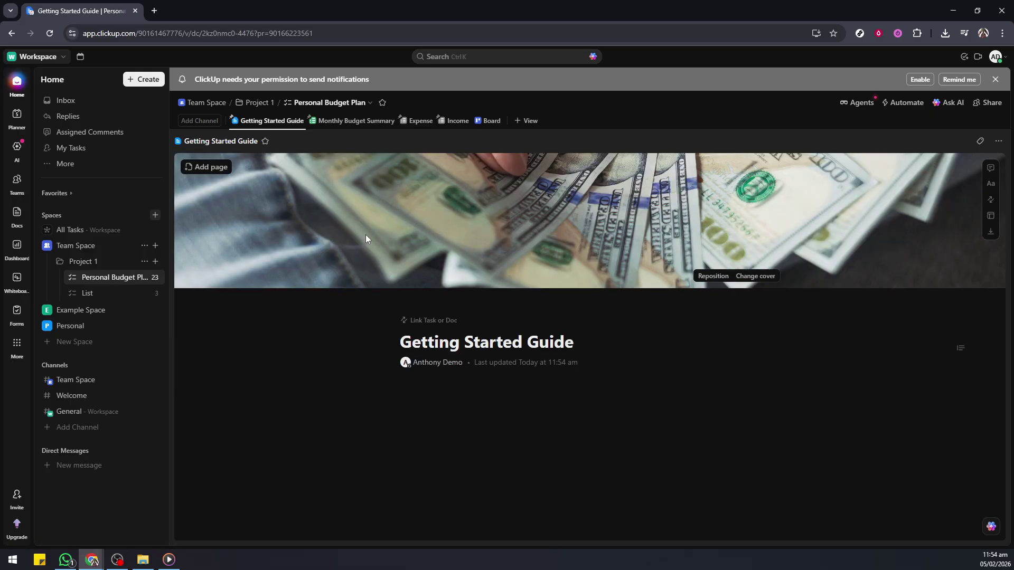
- Read through the Getting Started Guide, from the template's hierarchy and views to the steps for creating a task
scroll(387, 287, "down", 3)
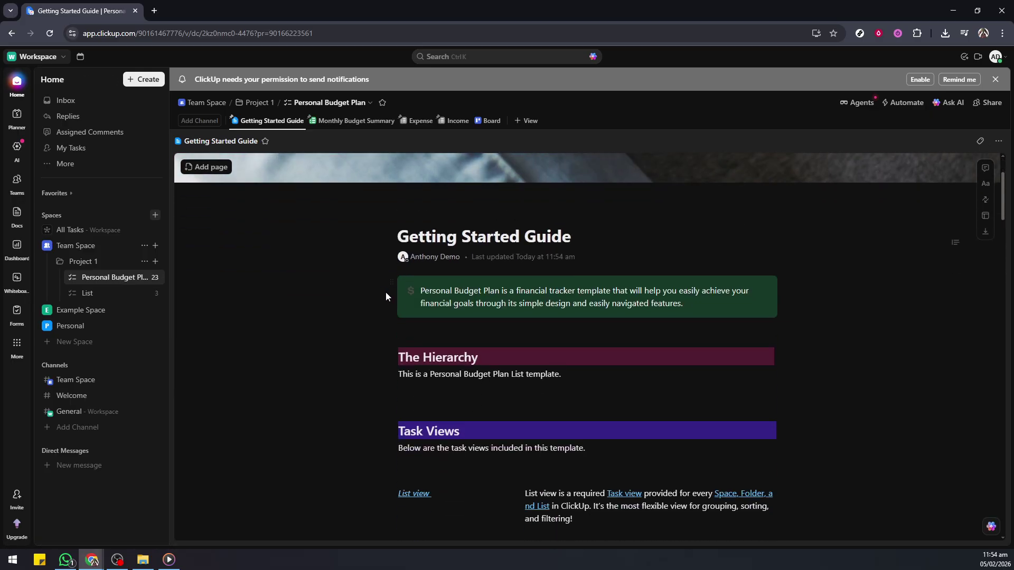
scroll(347, 297, "down", 2)
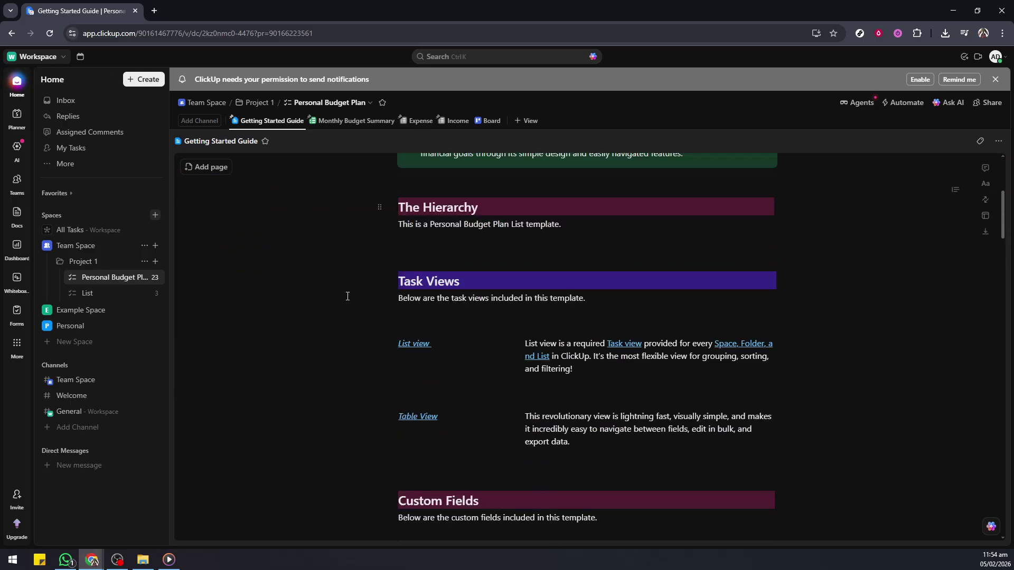
scroll(389, 288, "down", 2)
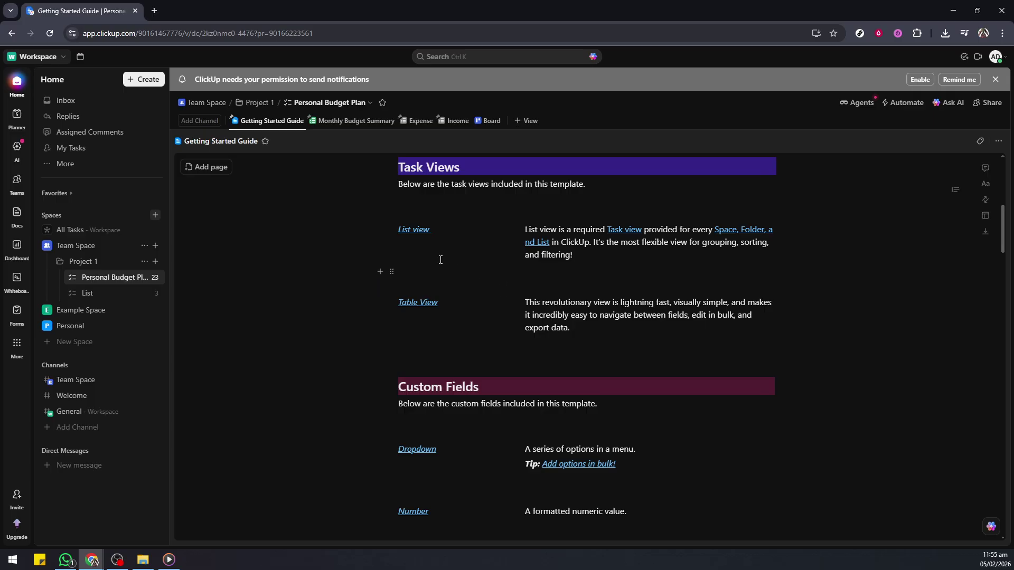
scroll(453, 267, "up", 2)
scroll(468, 278, "down", 2)
scroll(487, 295, "down", 2)
scroll(477, 314, "down", 2)
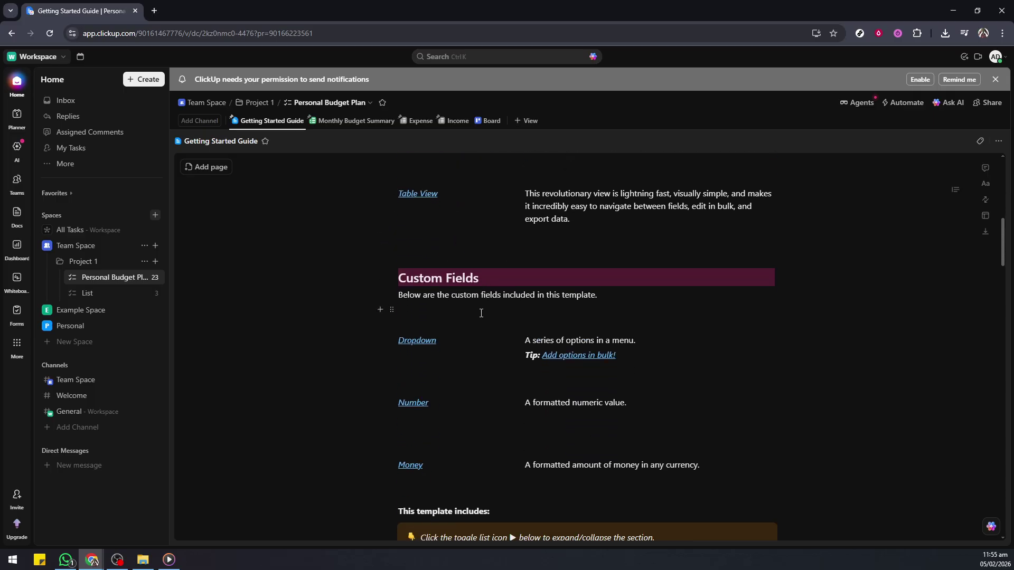
scroll(459, 315, "down", 3)
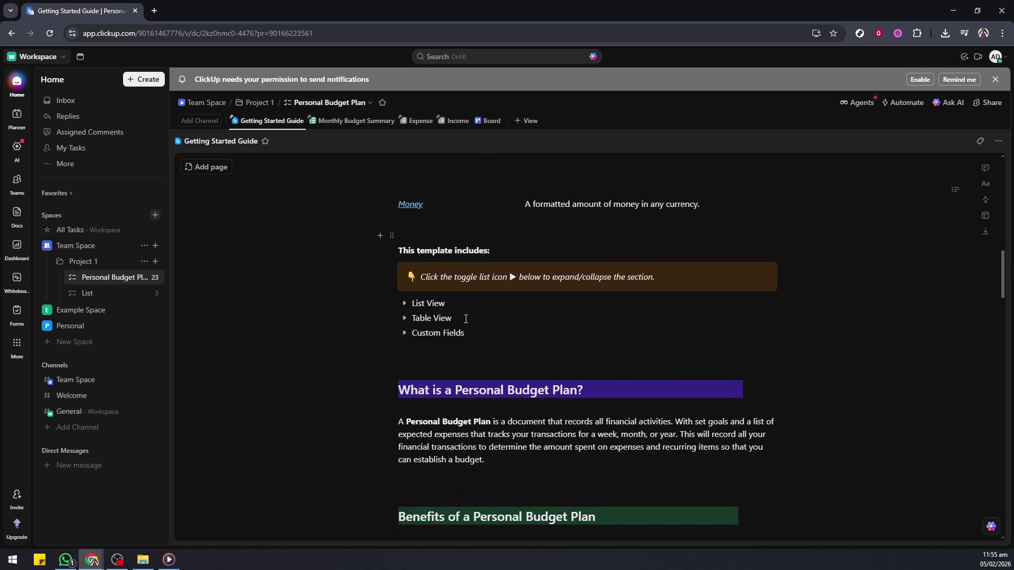
scroll(466, 318, "down", 2)
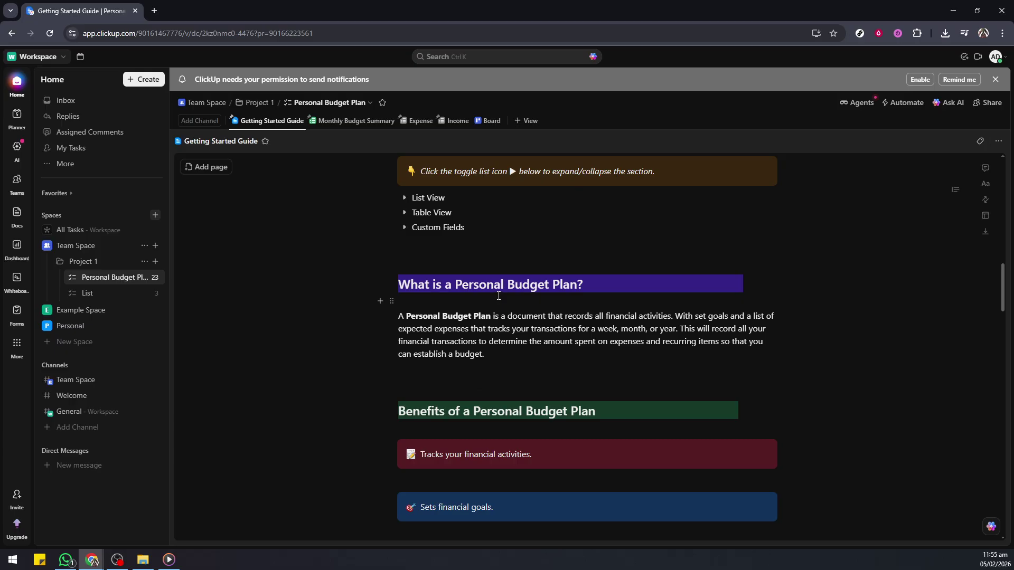
scroll(499, 296, "down", 3)
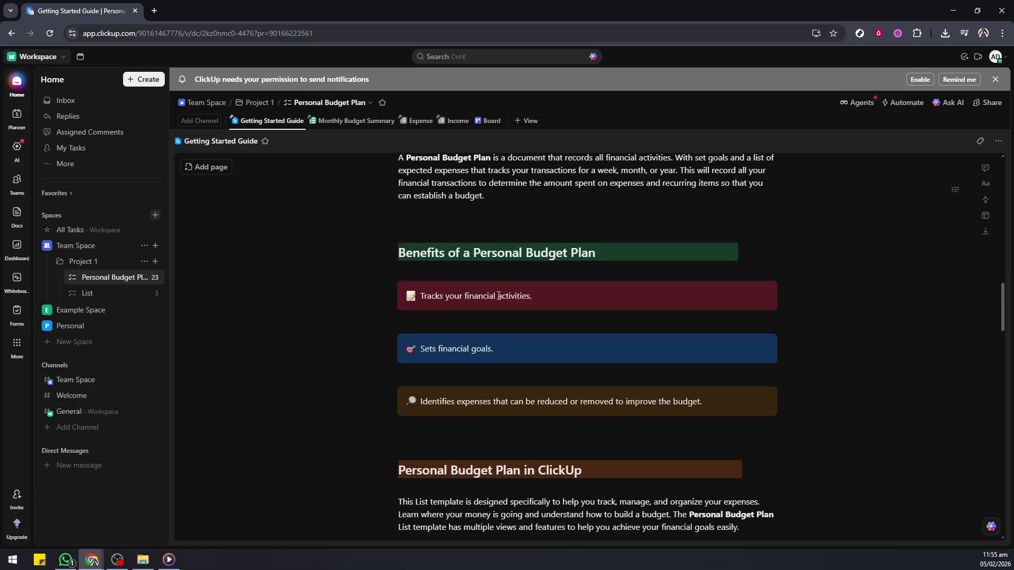
scroll(498, 296, "down", 5)
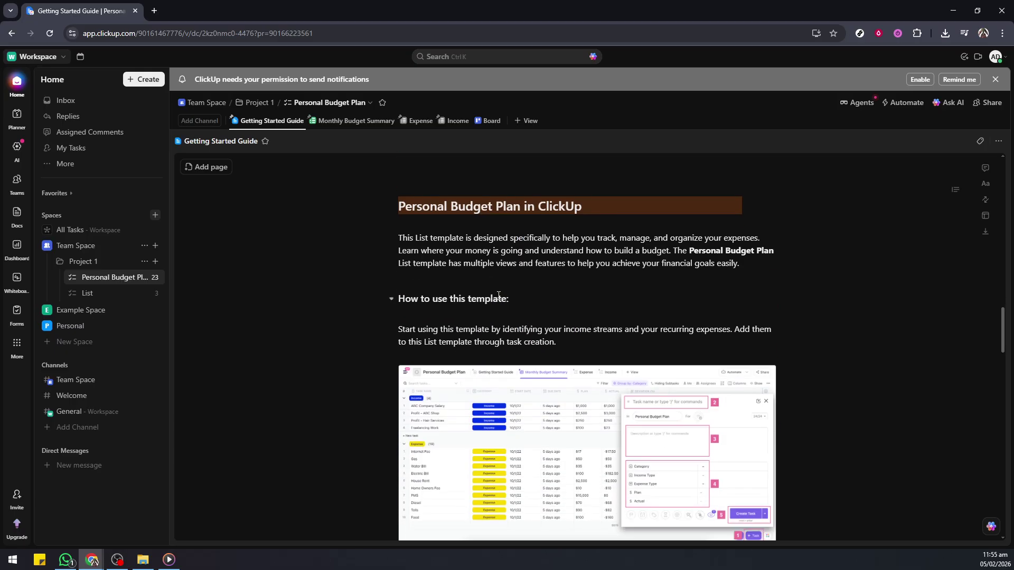
scroll(499, 296, "down", 2)
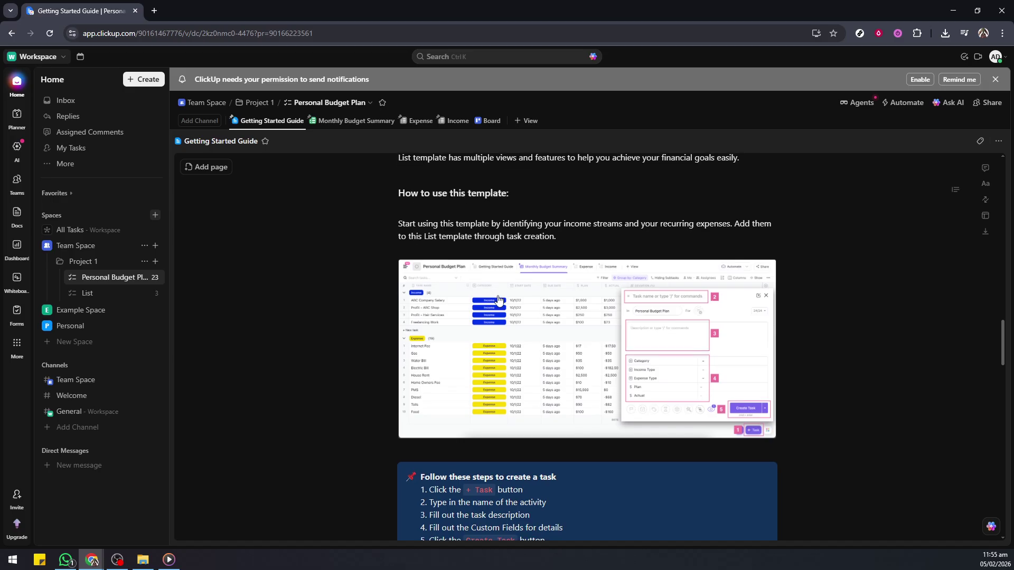
scroll(498, 299, "down", 1)
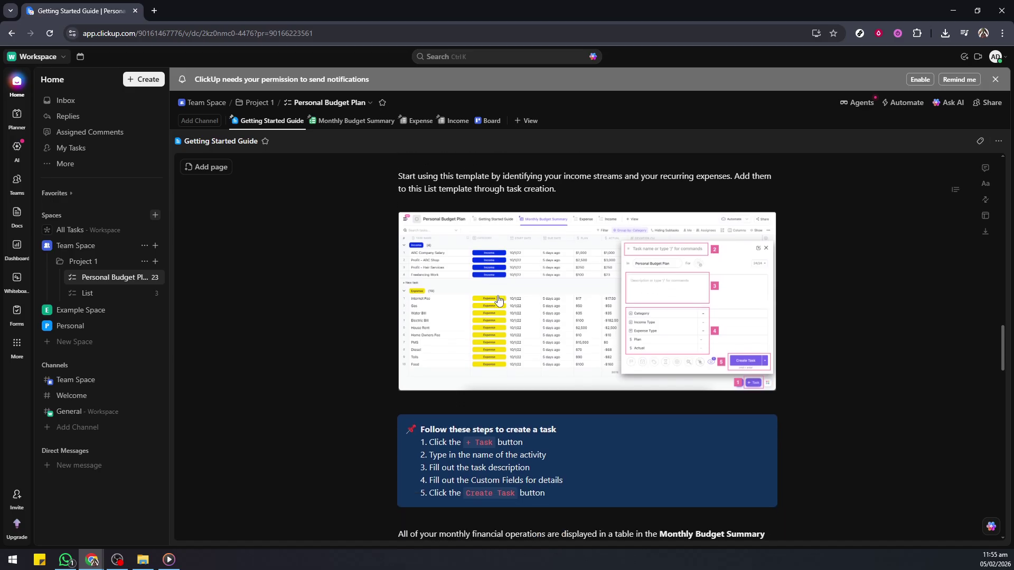
- Review the income and expense entries in the Monthly Budget Summary view
left_click(338, 121)
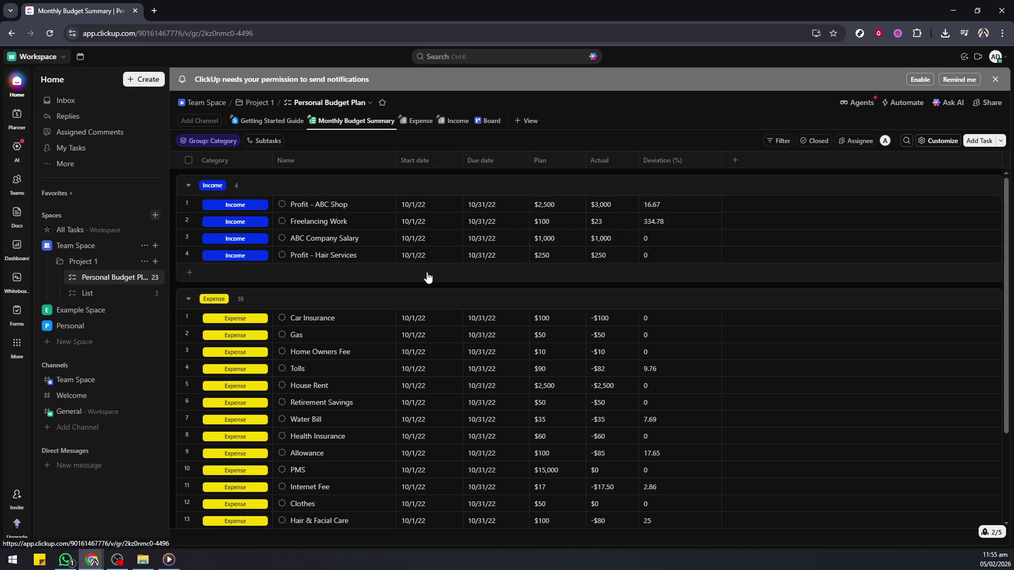
scroll(425, 275, "down", 1)
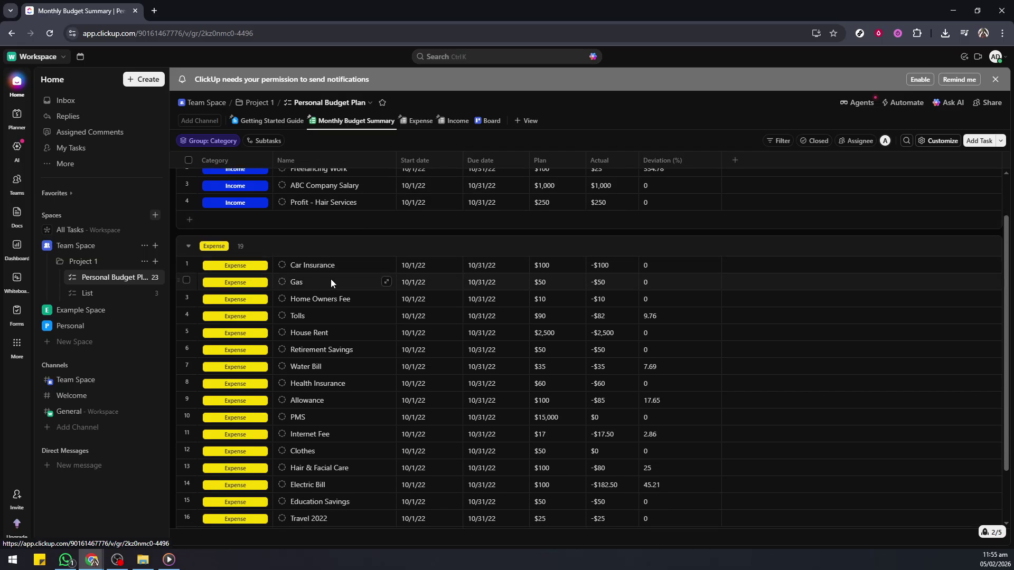
scroll(447, 281, "down", 1)
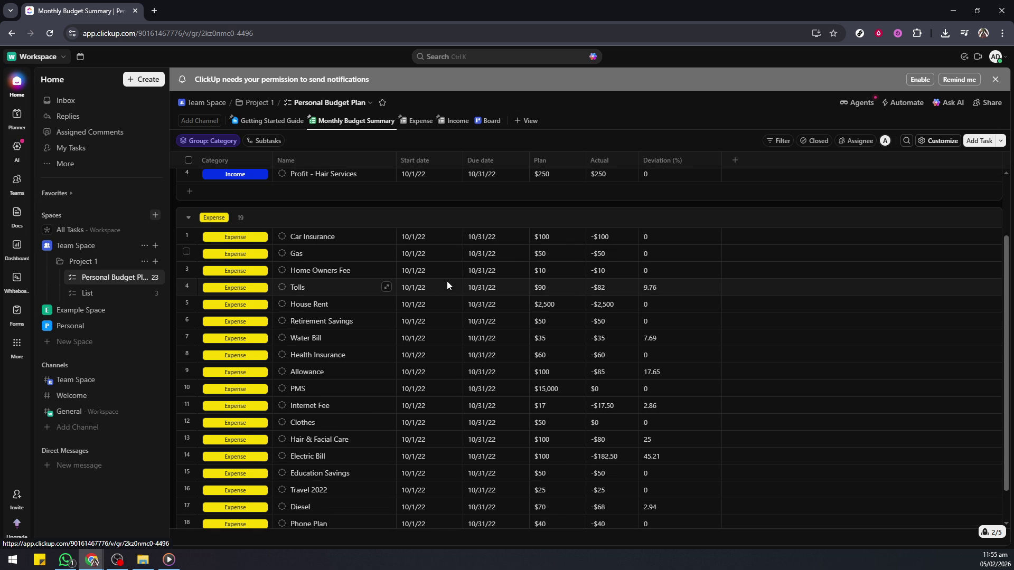
scroll(448, 279, "up", 1)
scroll(448, 284, "up", 1)
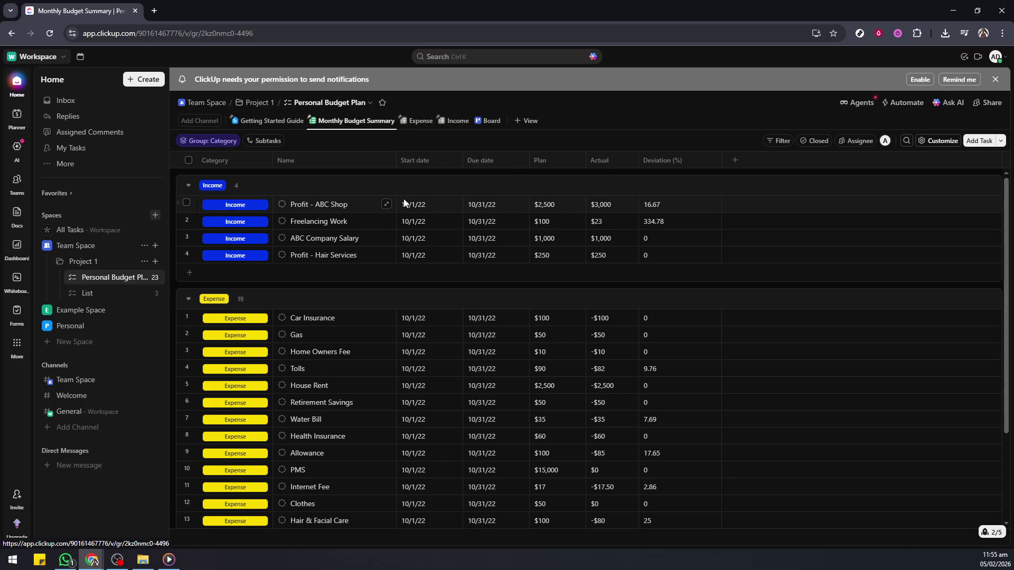
- Examine the Expense view's groups, from Home Expenses through Savings
left_click(418, 121)
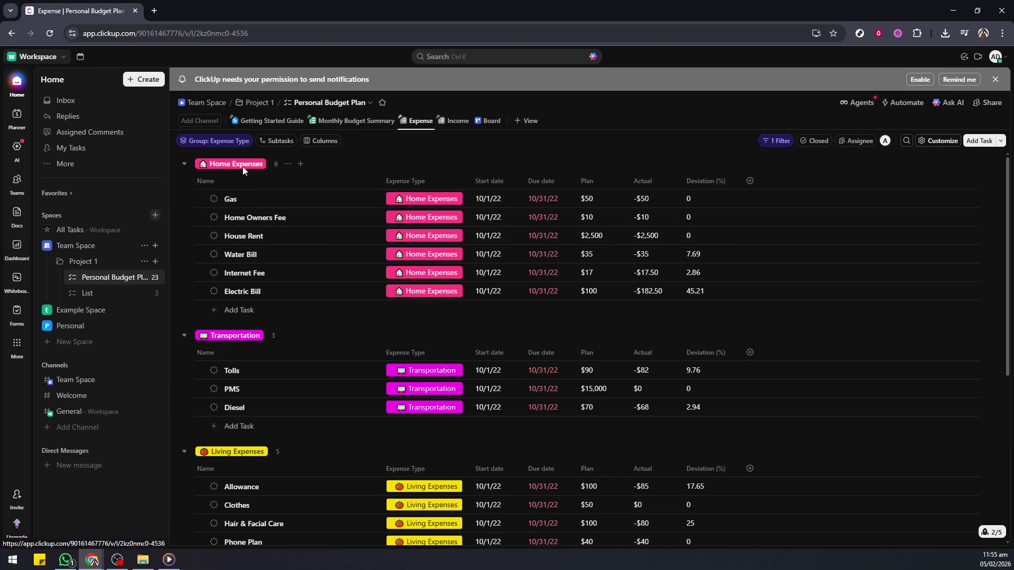
scroll(288, 347, "down", 3)
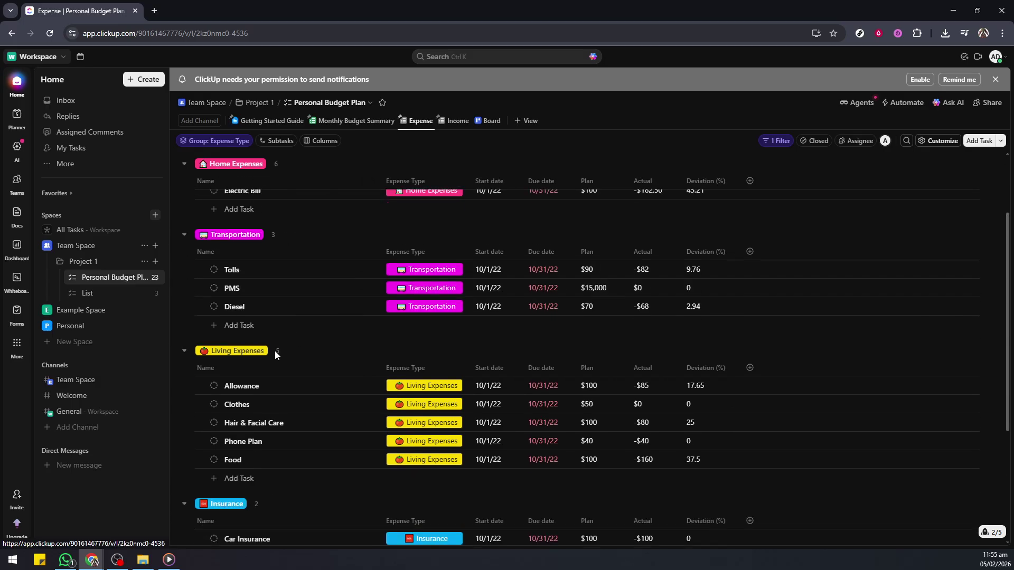
scroll(240, 448, "down", 2)
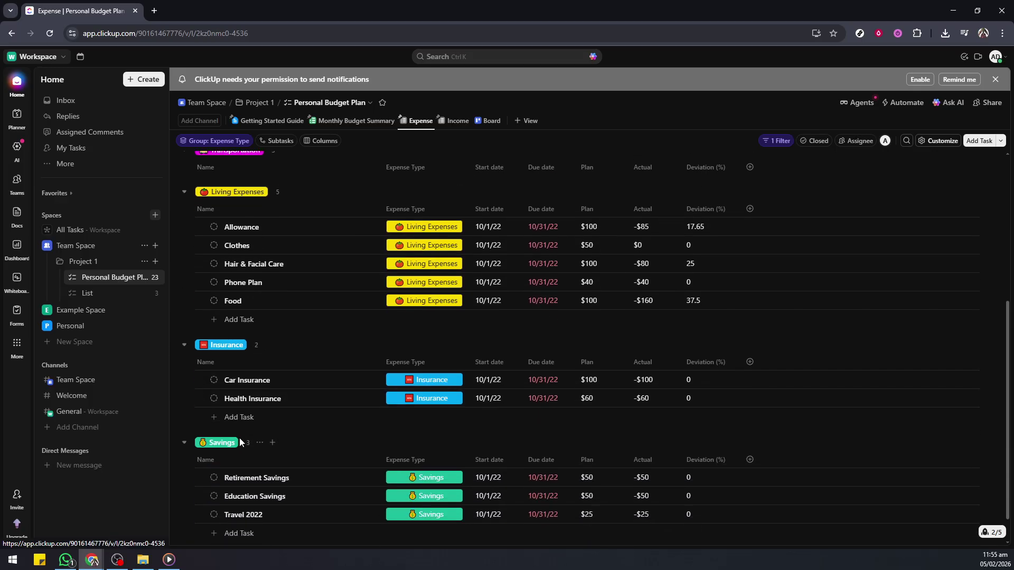
scroll(301, 401, "up", 4)
scroll(306, 343, "up", 1)
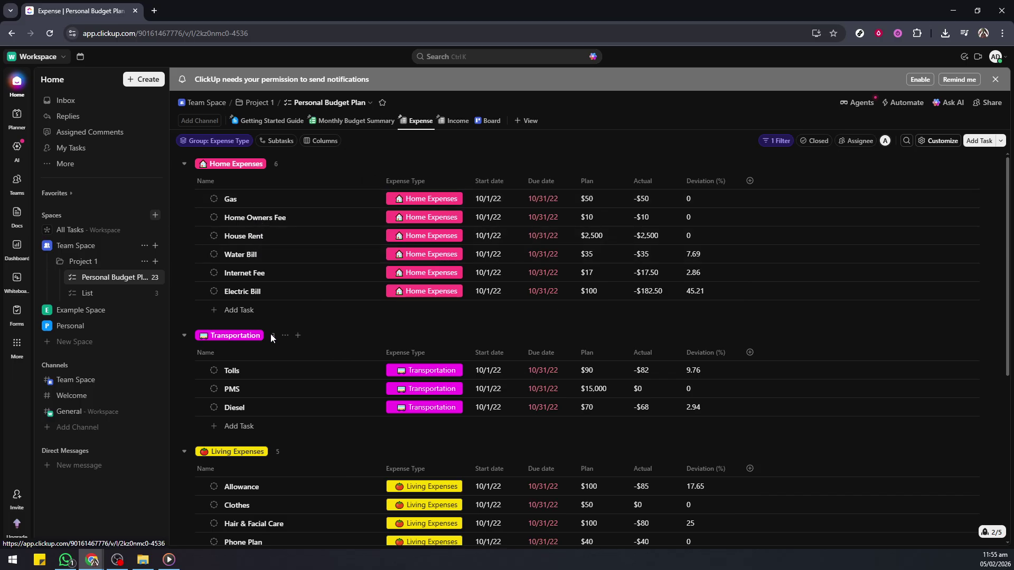
left_click(240, 311)
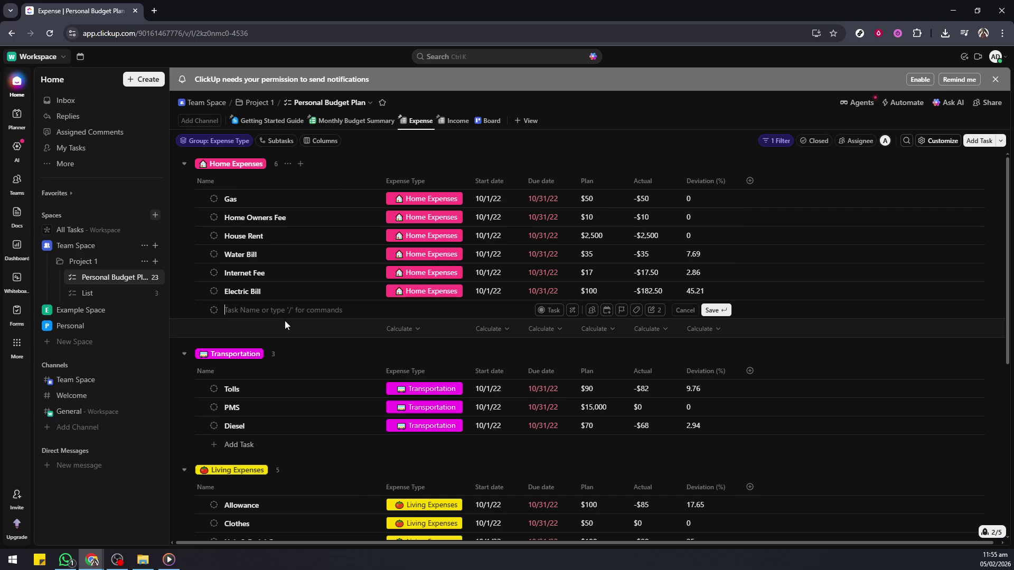
type("Bill")
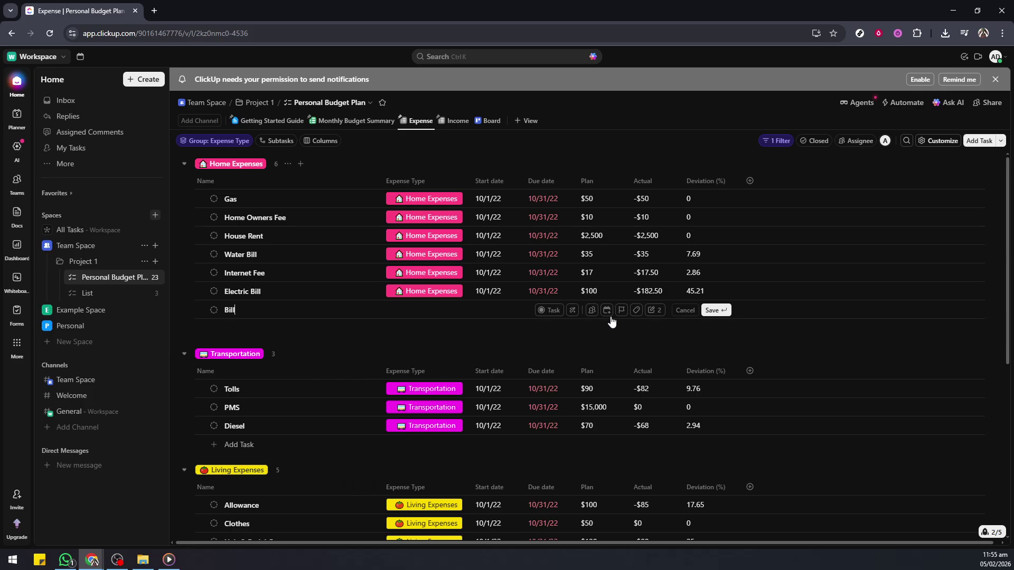
left_click(684, 311)
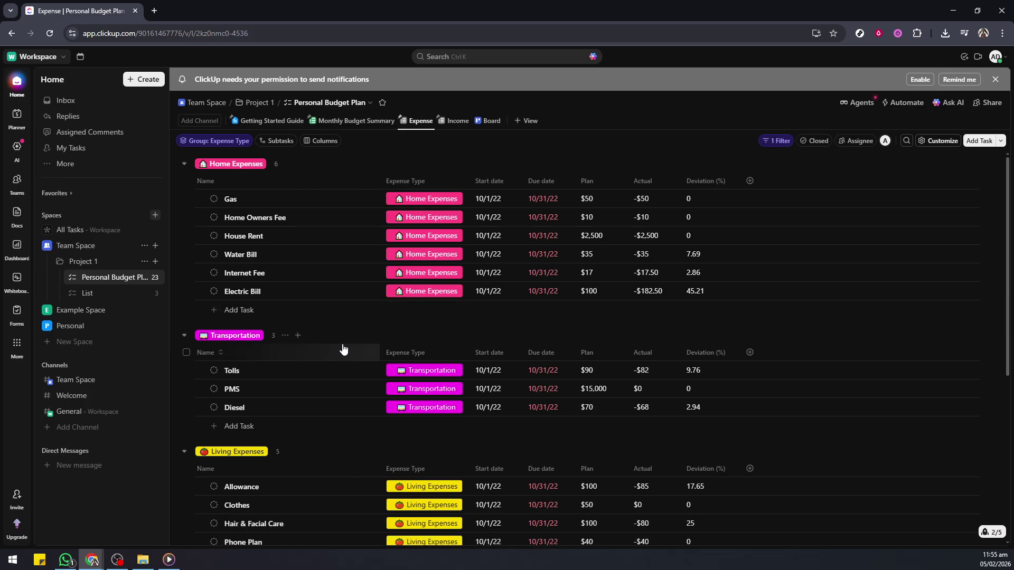
scroll(326, 357, "down", 1)
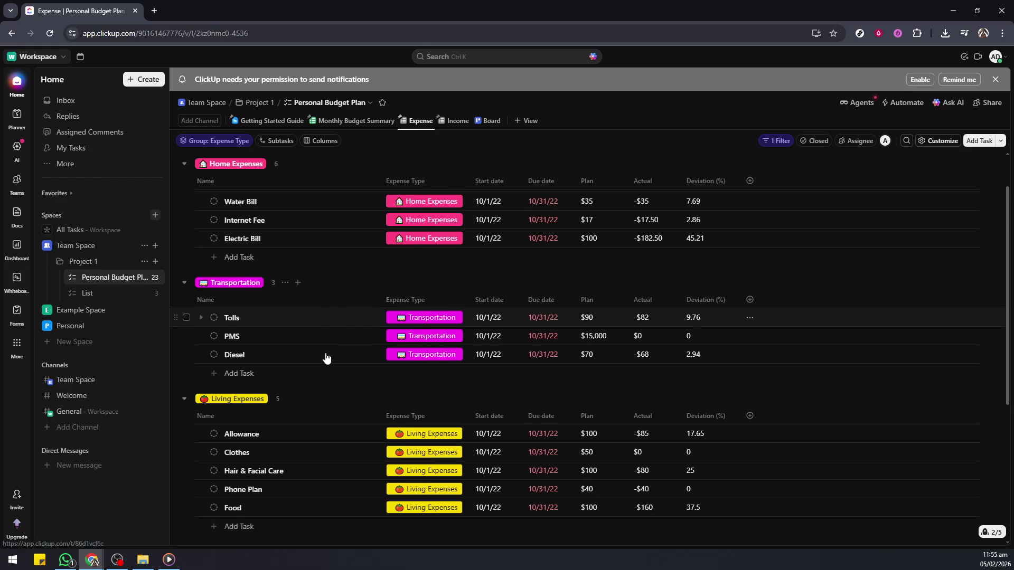
- Compare the planned and actual amounts of the individual expenses across the Expense view's groups
scroll(327, 357, "up", 1)
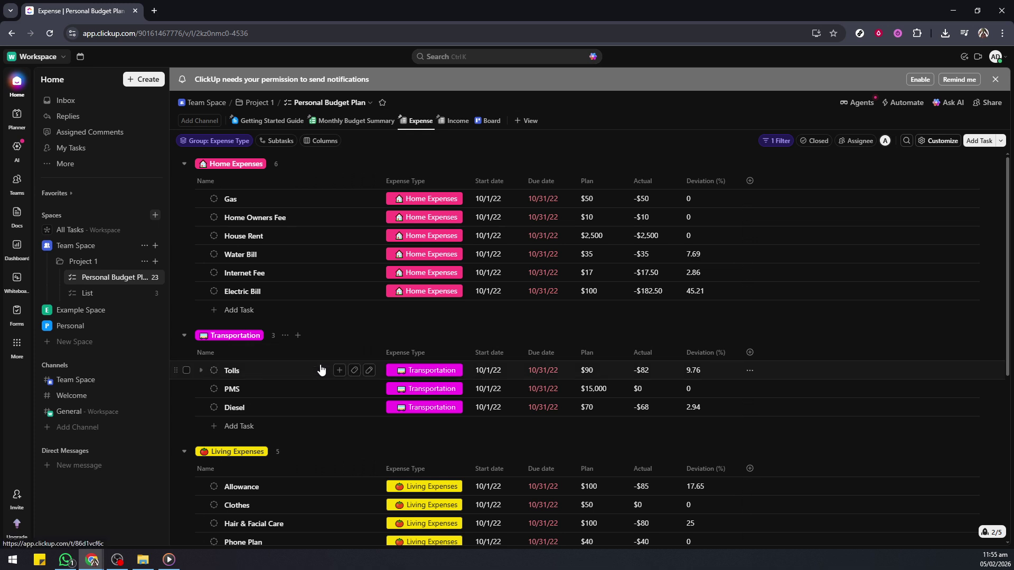
scroll(321, 369, "down", 1)
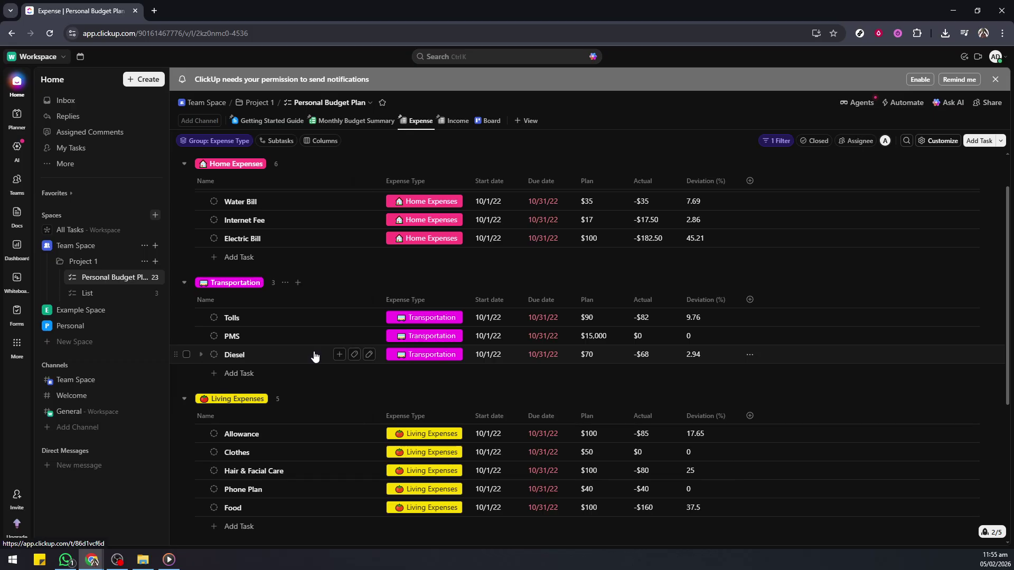
scroll(315, 356, "down", 1)
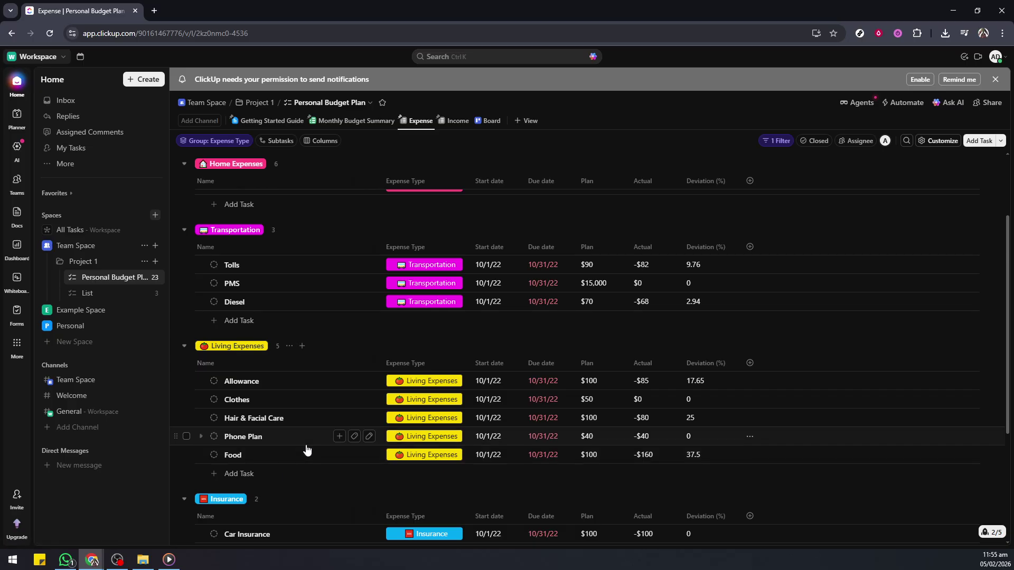
scroll(306, 448, "down", 3)
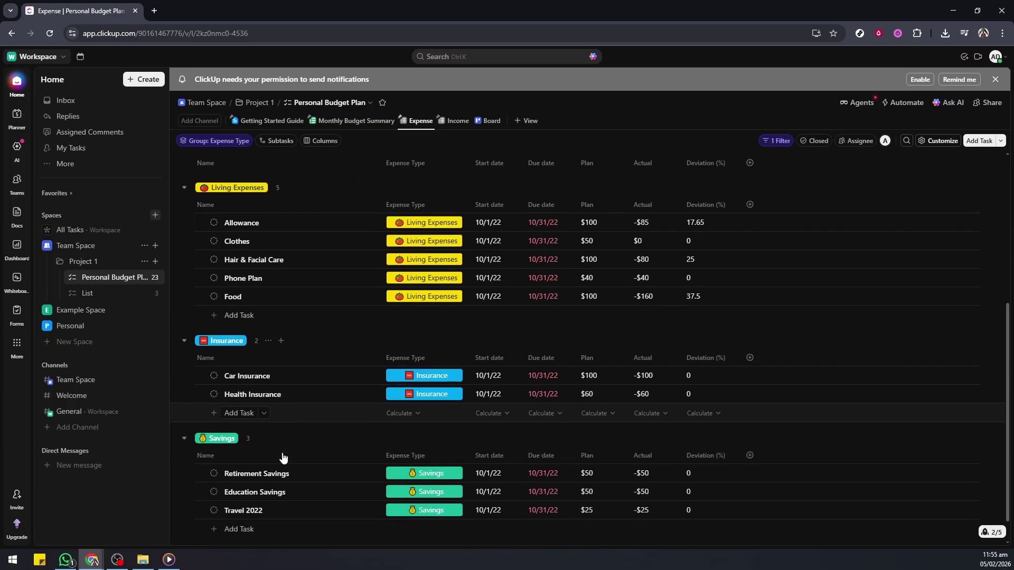
scroll(299, 439, "up", 5)
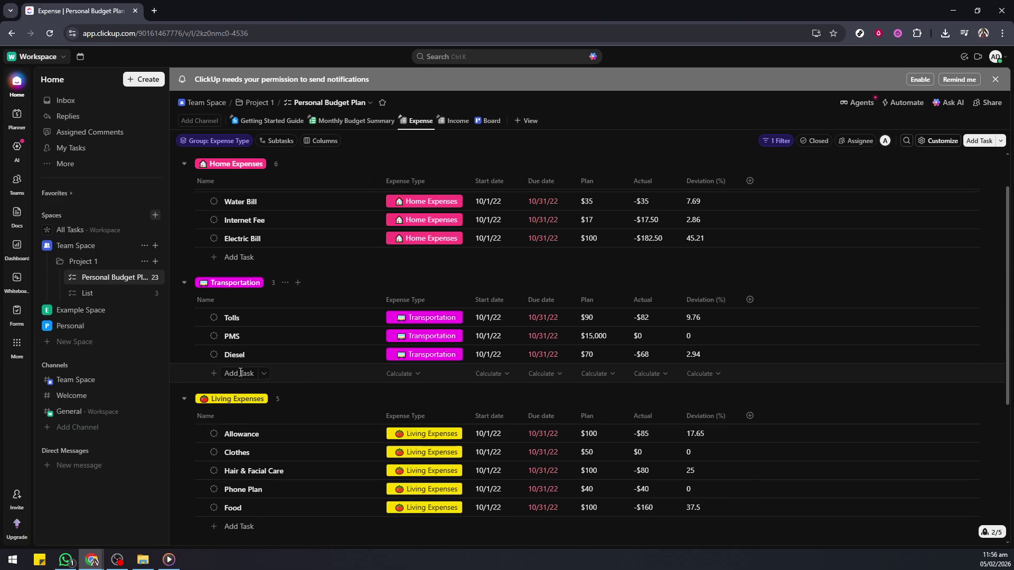
left_click(239, 375)
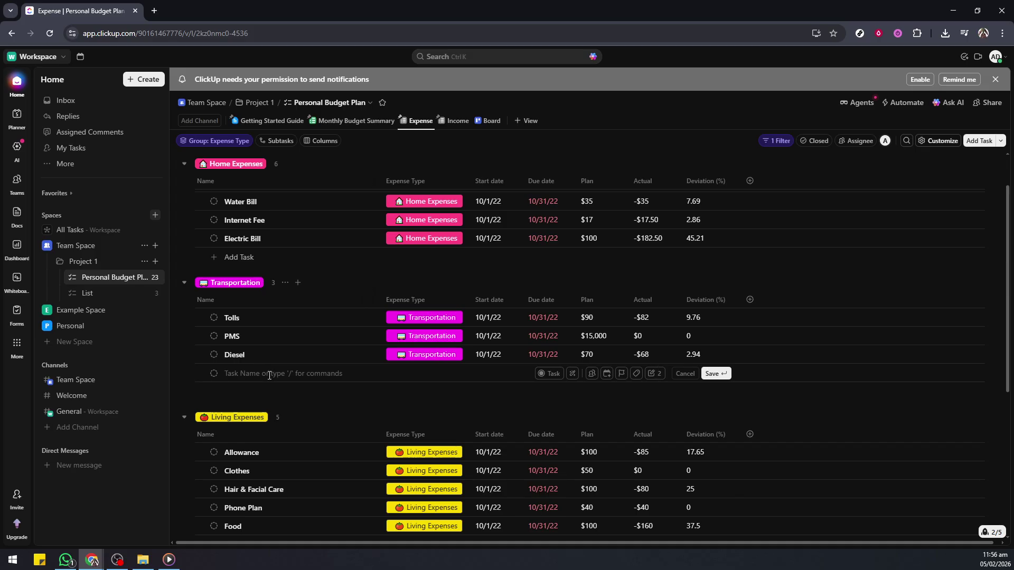
type("Parking")
left_click(687, 376)
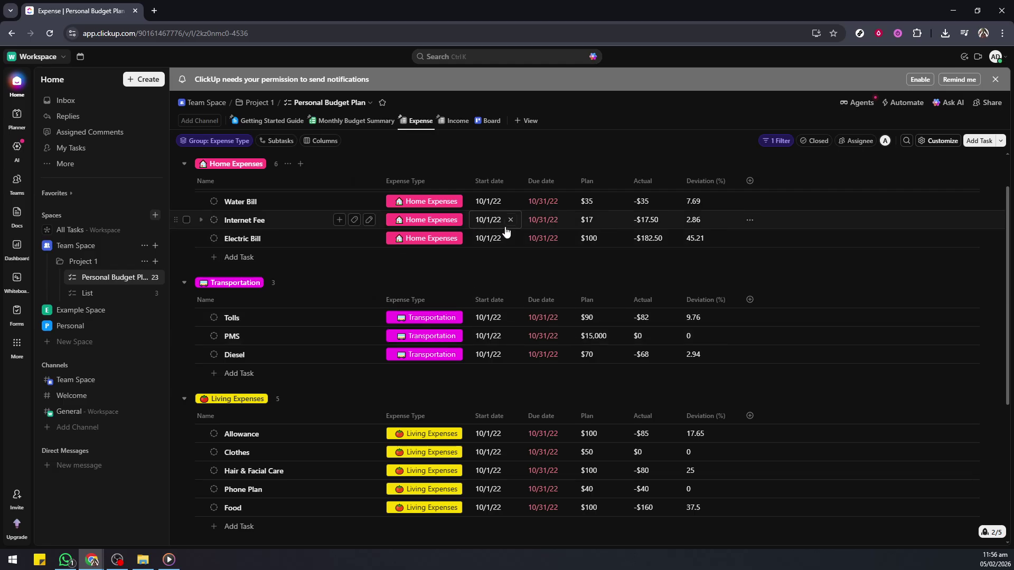
- Review the income sources grouped by income type in the Income view
scroll(537, 278, "down", 1)
scroll(537, 290, "up", 2)
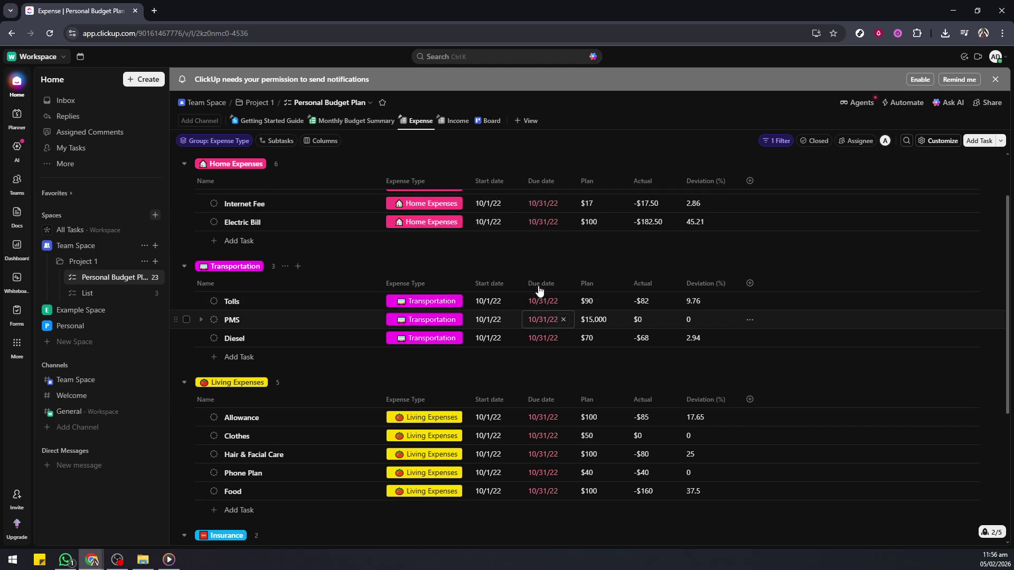
left_click(450, 123)
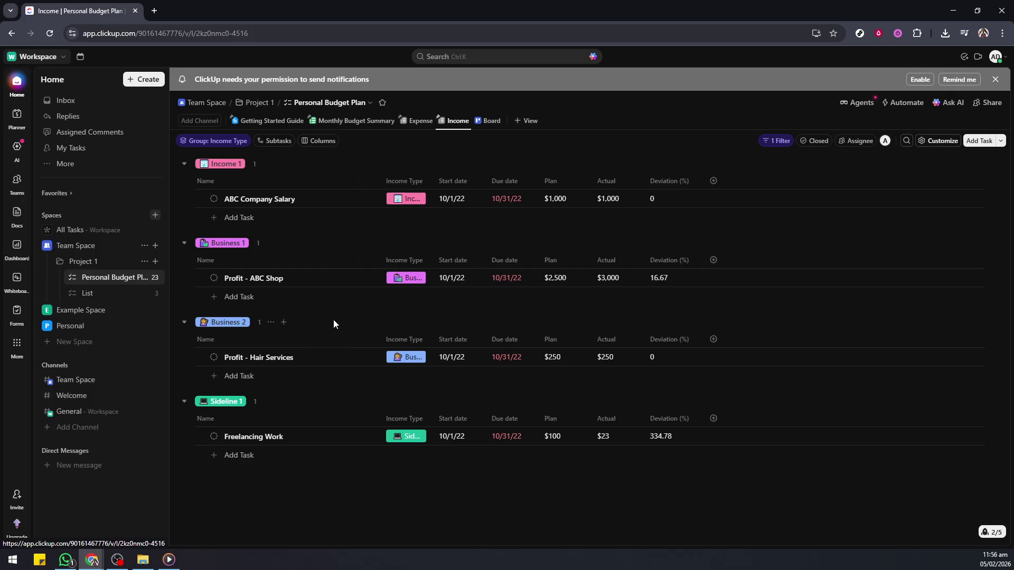
- Look through the budget tasks in the To Do column of the Board view
left_click(484, 120)
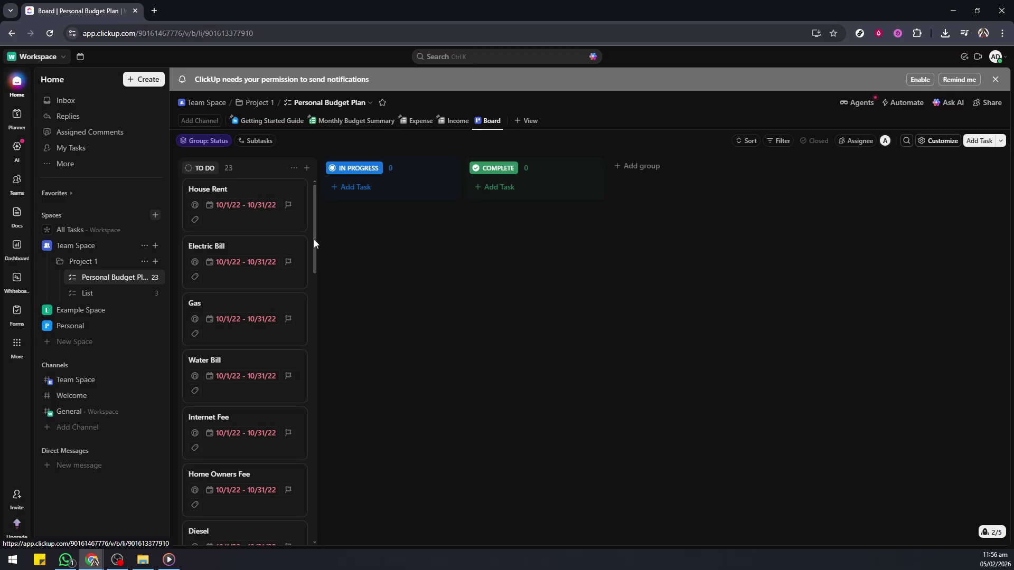
mouse_move(314, 210)
left_mouse_down()
mouse_move(315, 246)
mouse_move(315, 204)
left_mouse_up()
scroll(275, 285, "down", 2)
scroll(275, 286, "down", 1)
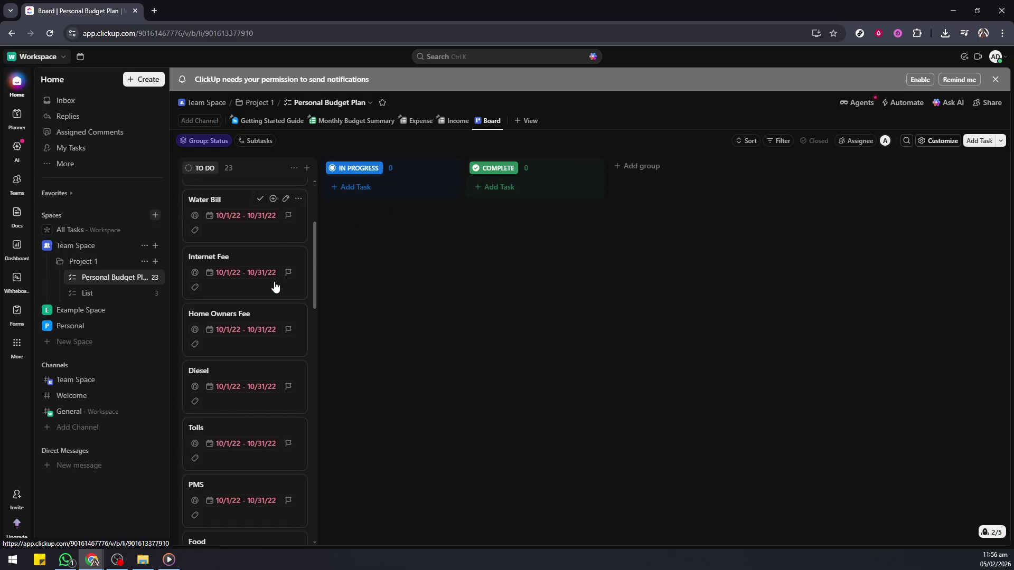